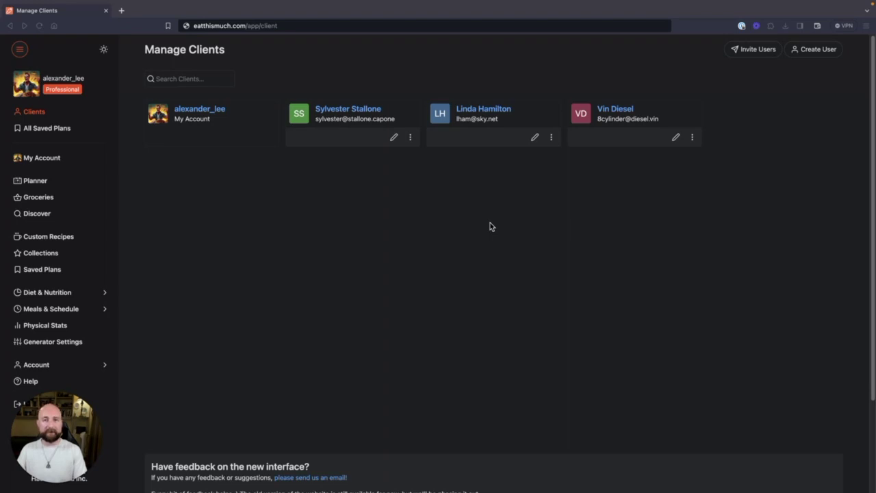
- Open Custom Foods & Recipes, look over the Create Custom Recipe form, then return to the list
left_click(490, 226)
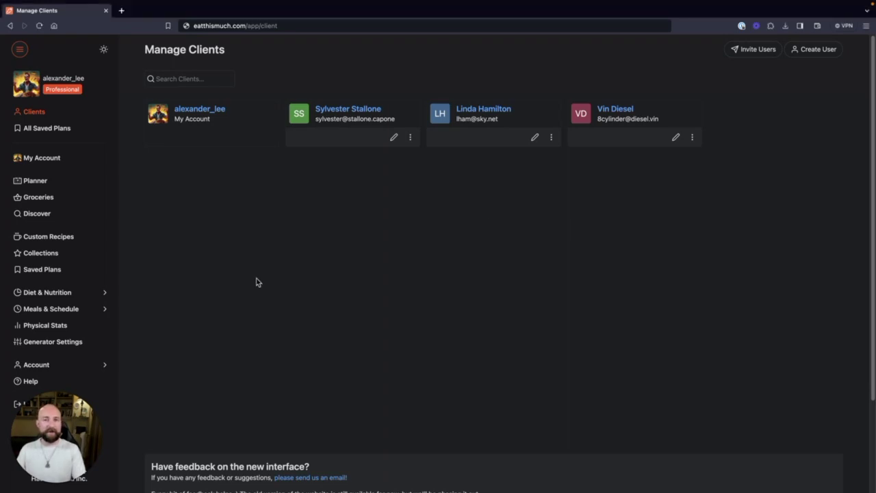
left_click(63, 238)
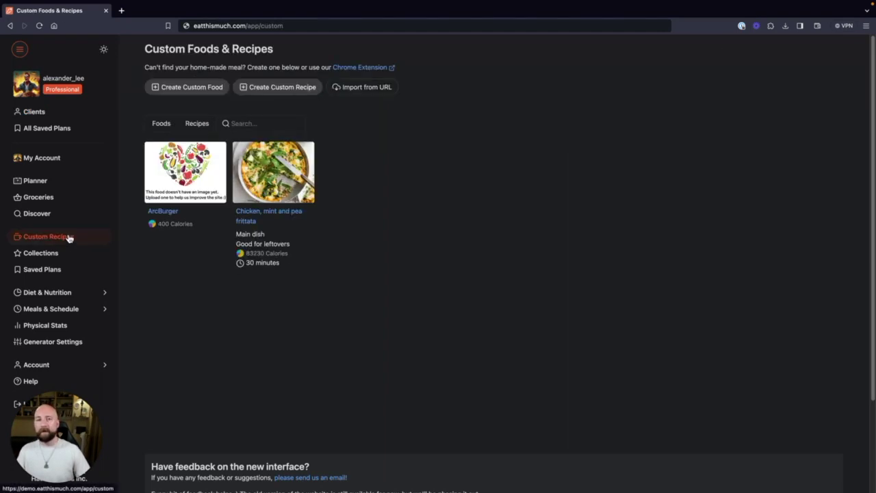
left_click(296, 93)
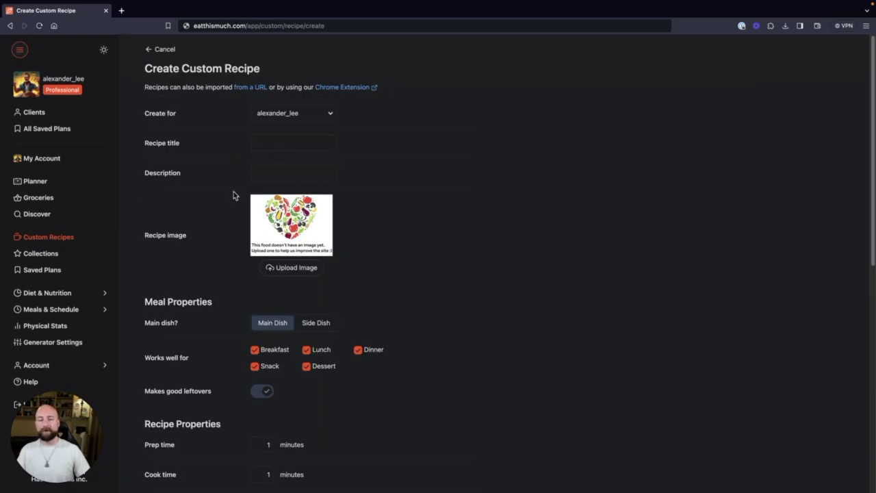
scroll(235, 195, "down", 3)
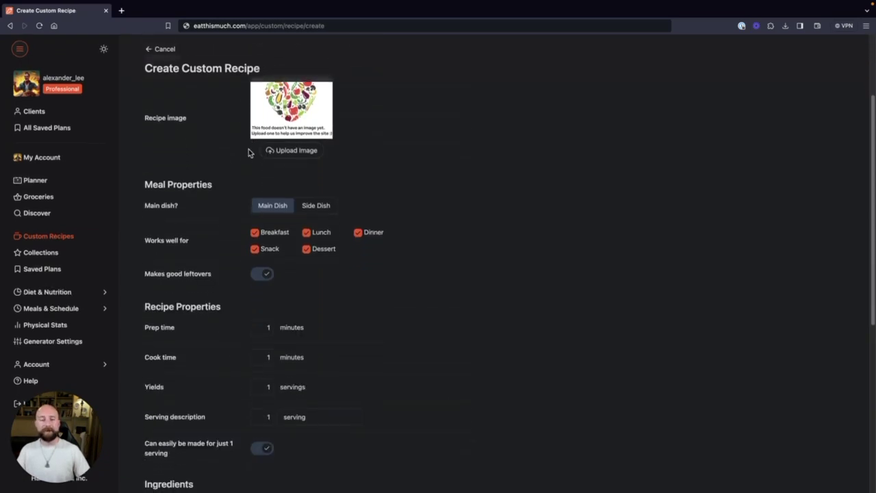
scroll(225, 238, "down", 2)
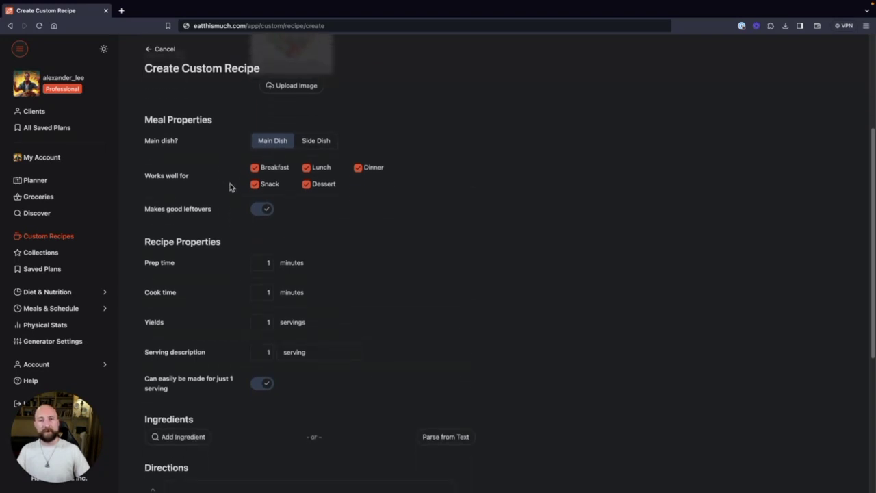
scroll(231, 244, "down", 5)
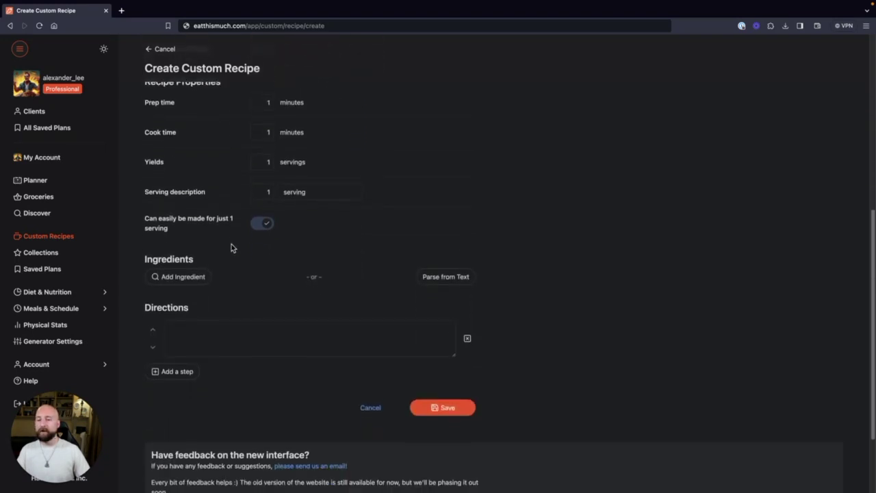
scroll(231, 244, "down", 2)
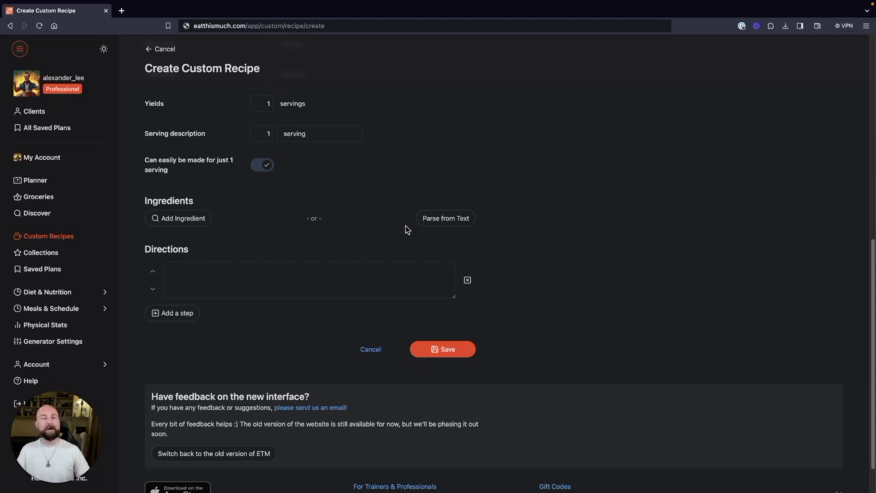
key("alt+Left")
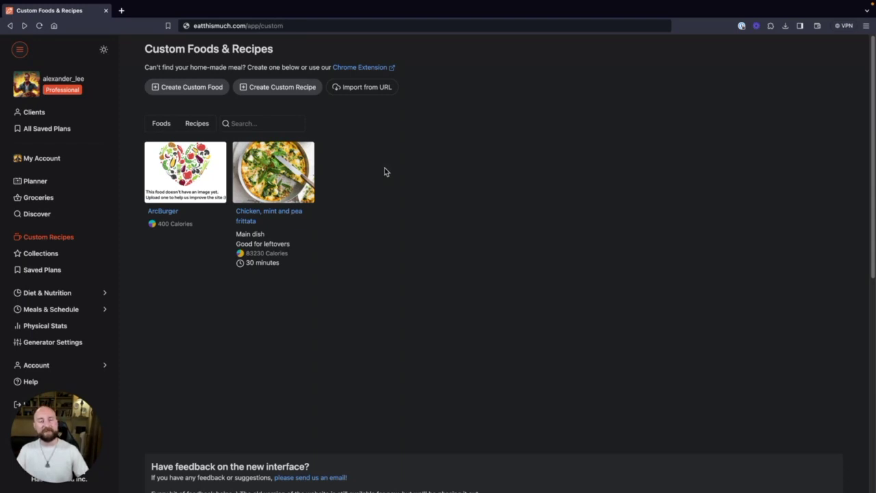
- Open the client switcher from My Account, then view the Collections page
left_click(53, 160)
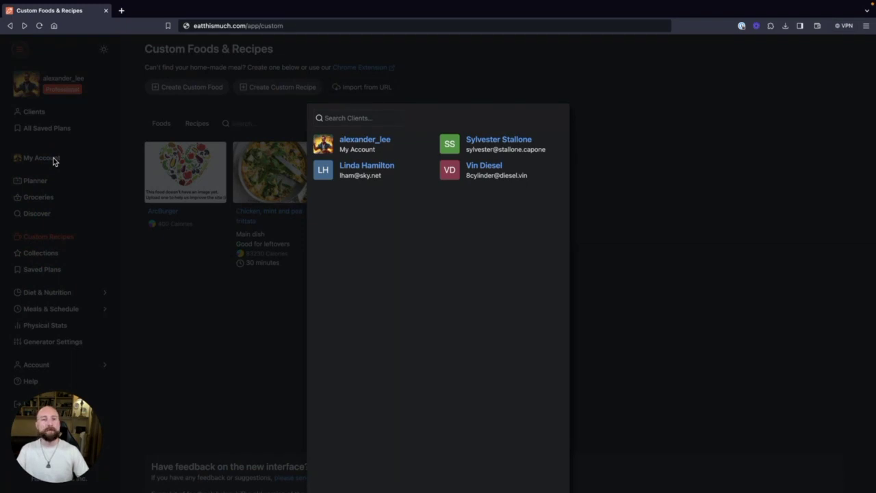
left_click(41, 252)
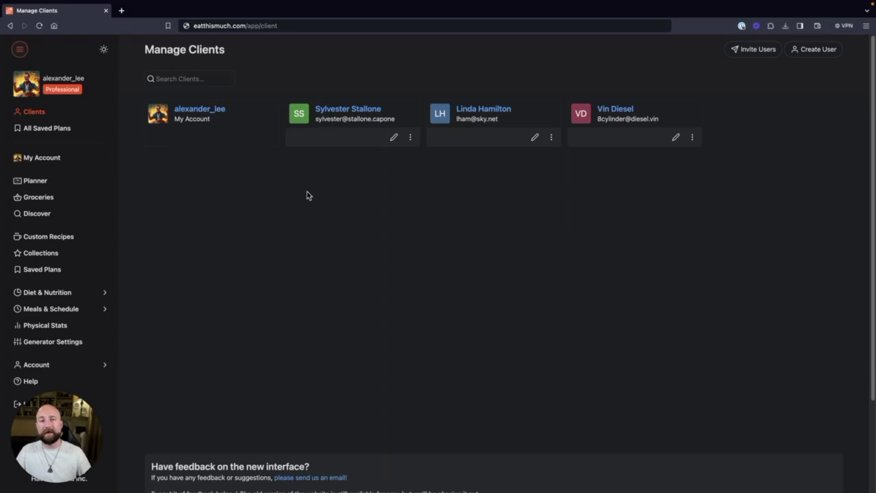
- Open Meal Settings under Meals & Schedule, view a blank meal setting form, then go back
left_click(104, 310)
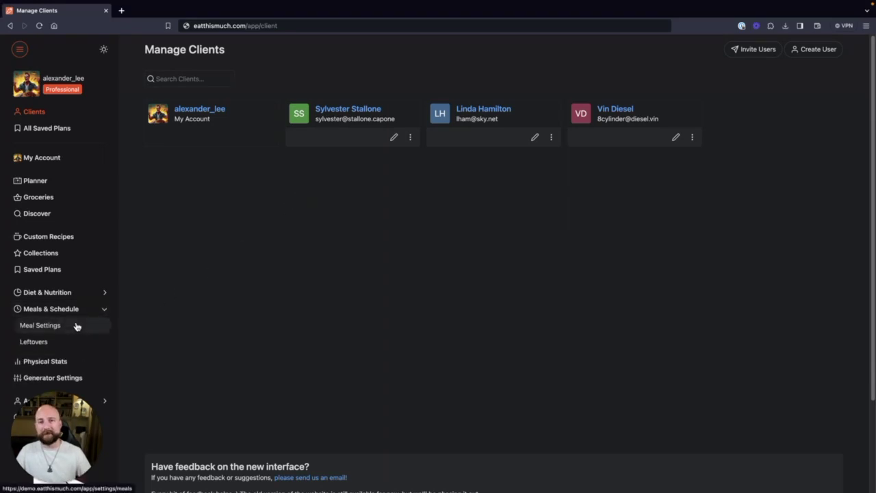
left_click(77, 327)
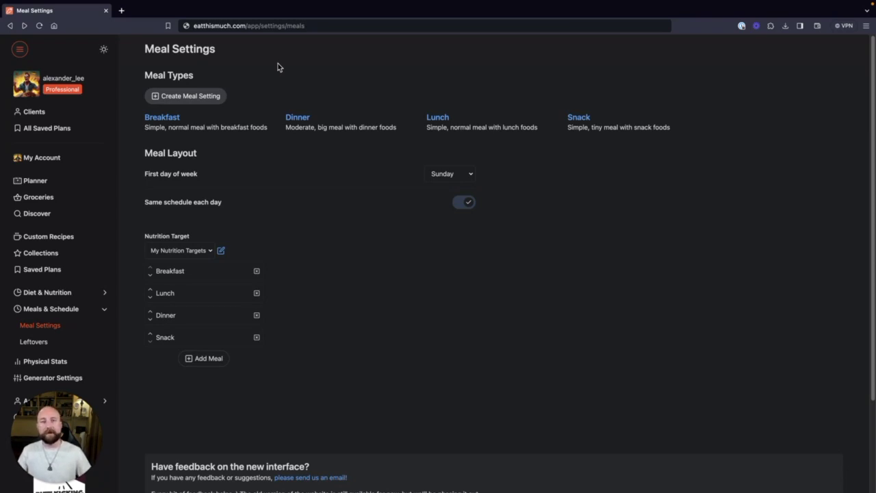
left_click(214, 99)
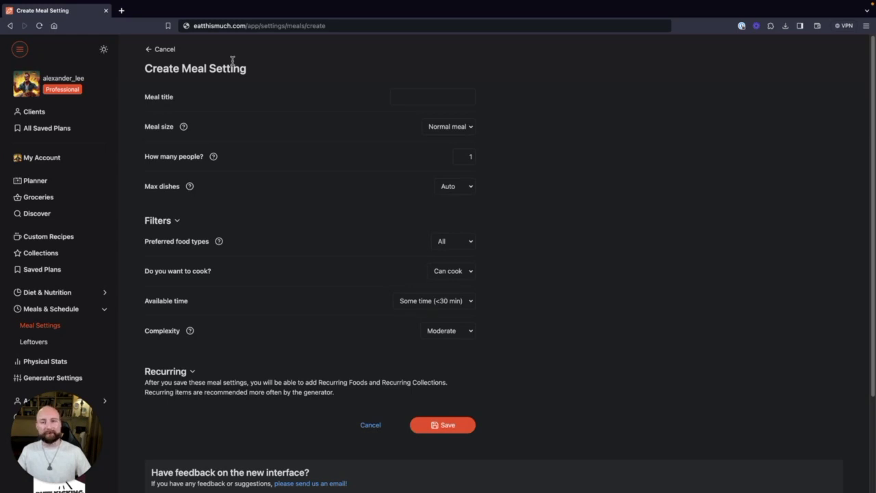
key("alt+Left")
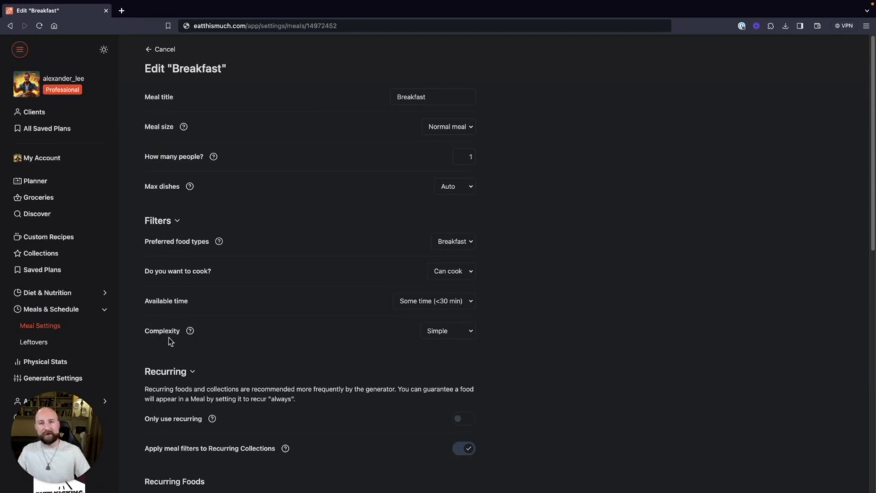
- Scroll Breakfast to its recurring breakfast taco, quinoa, peanut butter and the Favorites collection
scroll(371, 276, "down", 4)
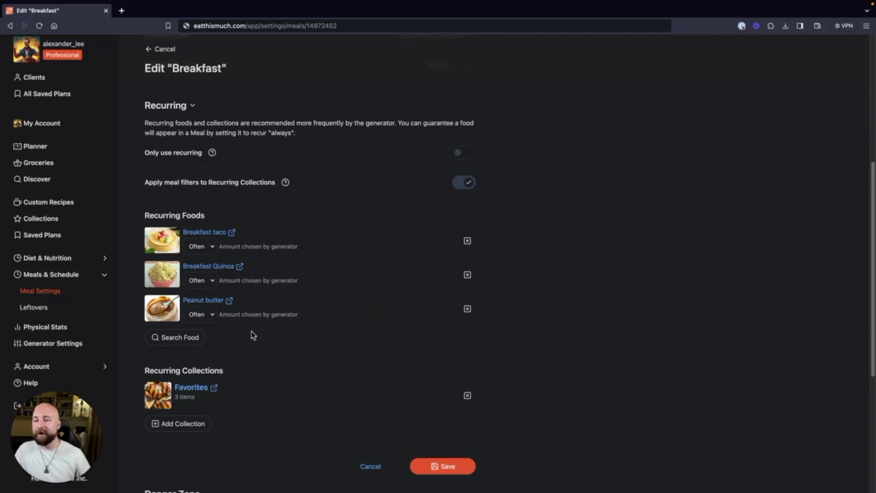
- Search 'coffee', add it to Breakfast's recurring foods set to Always, then view All Saved Plans
left_click(197, 336)
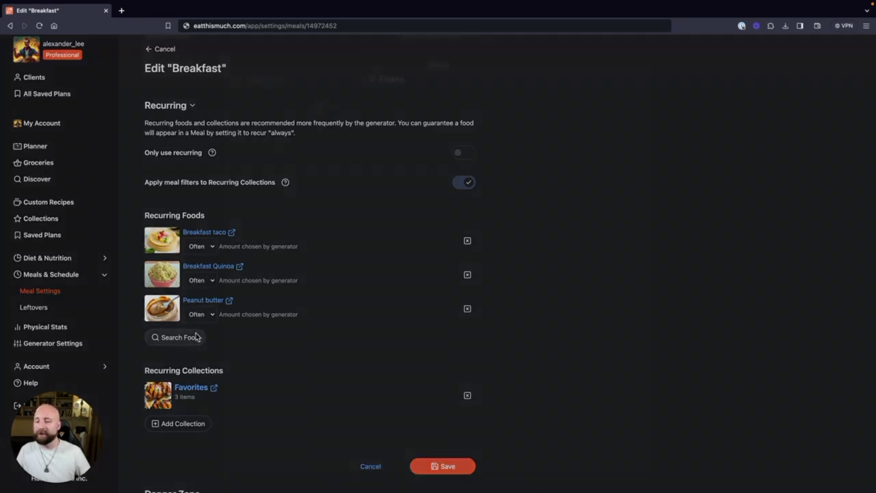
left_click(297, 56)
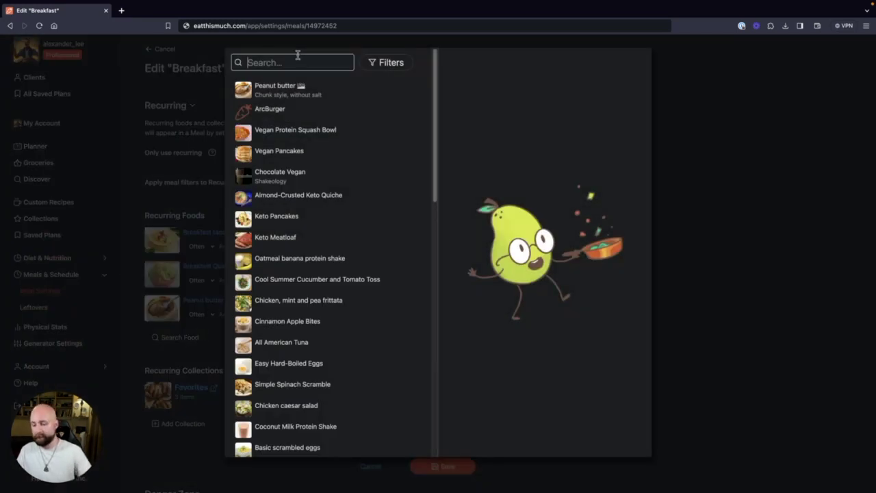
type("coffee")
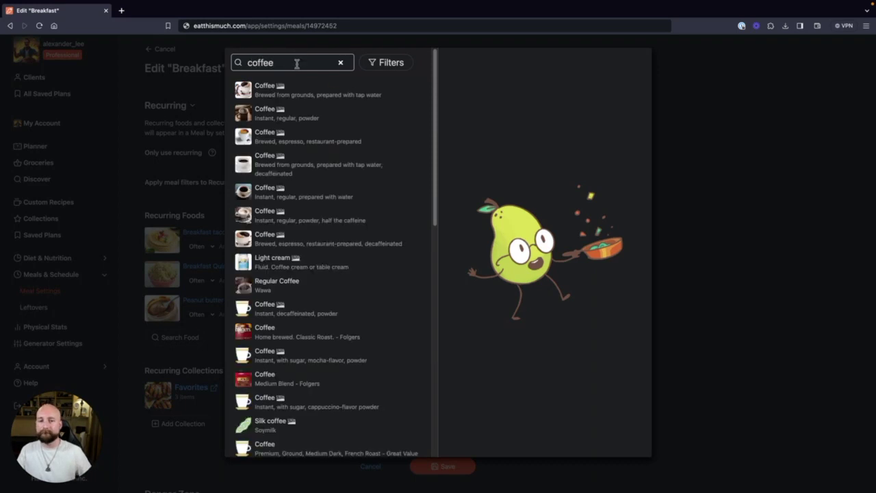
left_click(296, 89)
left_click(544, 242)
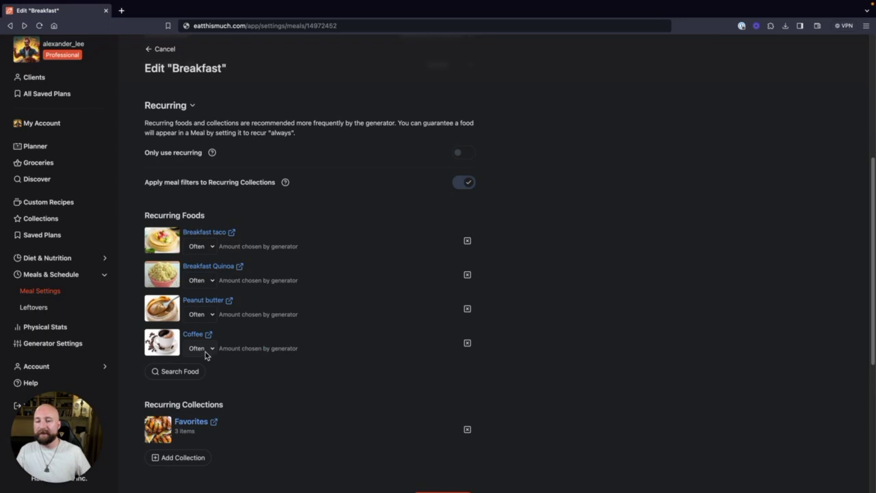
left_click(205, 351)
left_click(197, 358)
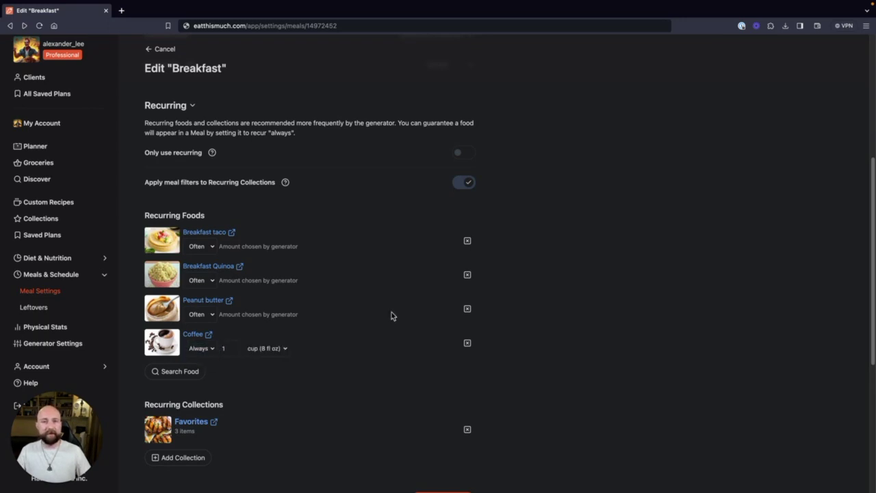
left_click(72, 95)
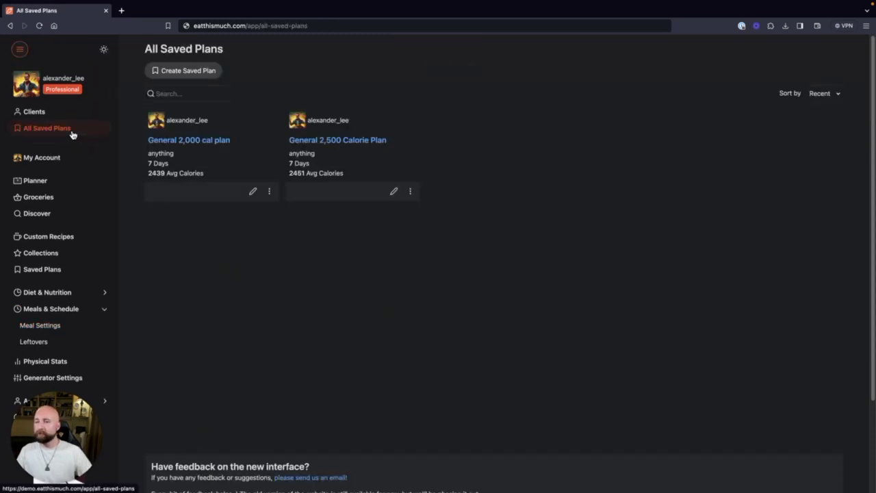
- Regenerate the General 2,000 cal plan and scroll its days to check Coffee at breakfast
left_click(164, 140)
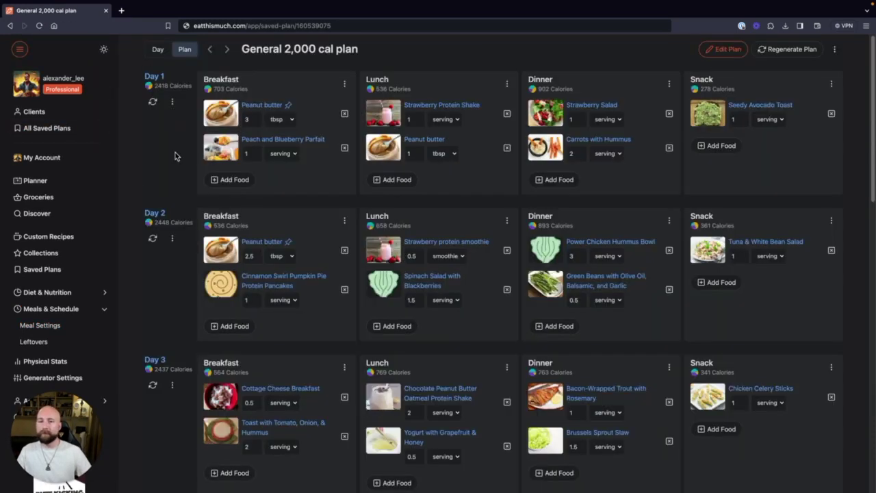
left_click(772, 49)
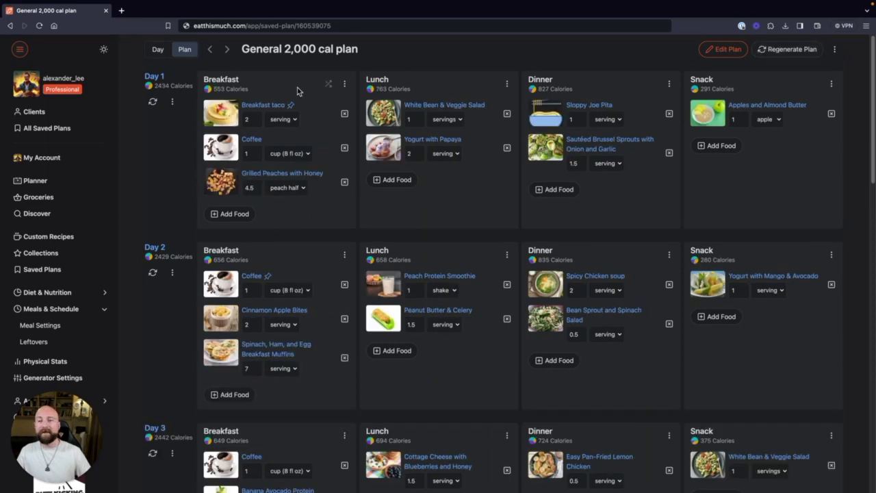
scroll(183, 167, "down", 1)
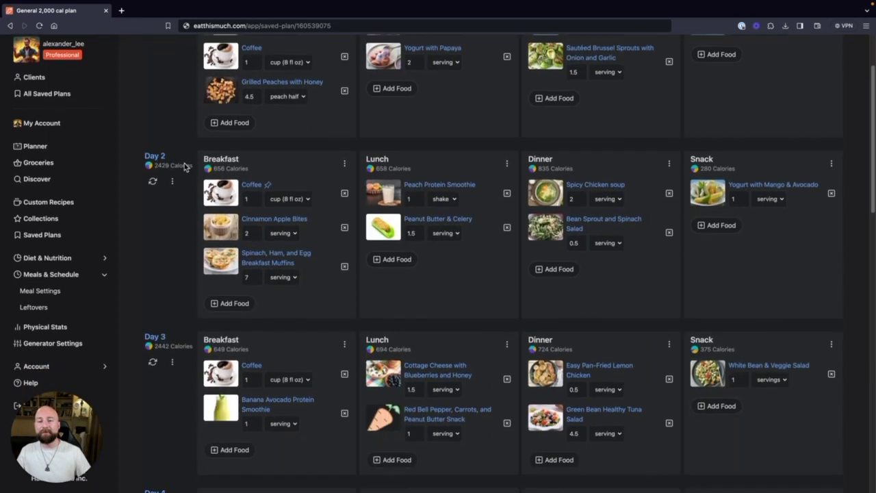
scroll(184, 167, "down", 1)
scroll(183, 168, "down", 2)
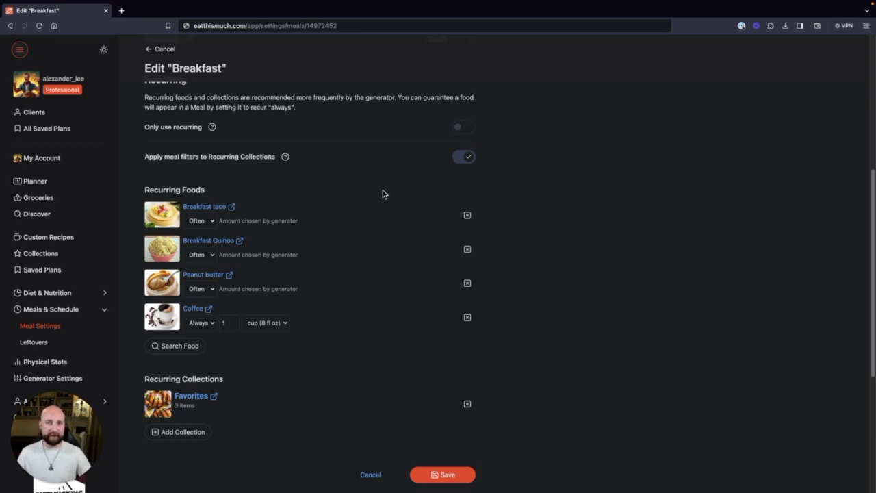
scroll(232, 377, "down", 1)
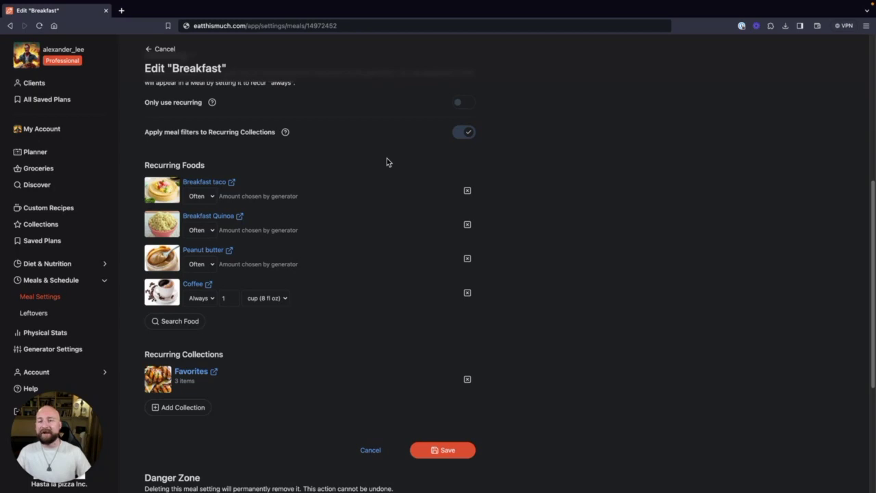
left_click(465, 104)
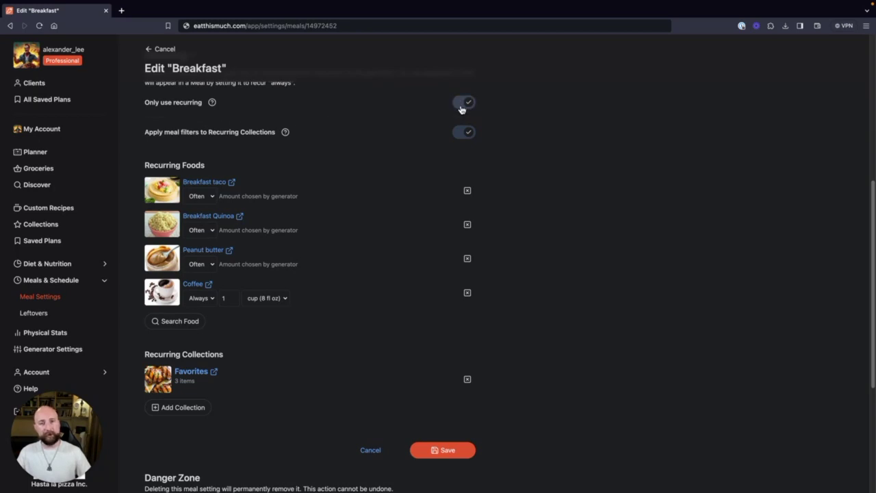